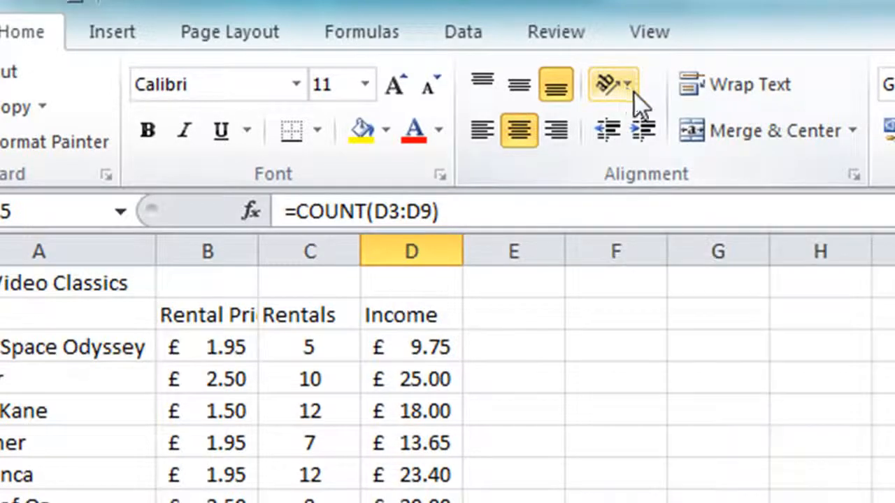
click(626, 79)
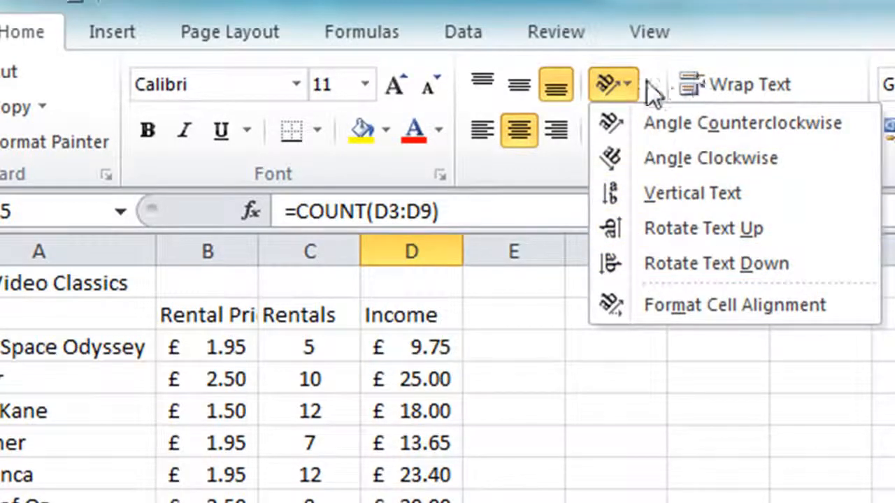
click(625, 87)
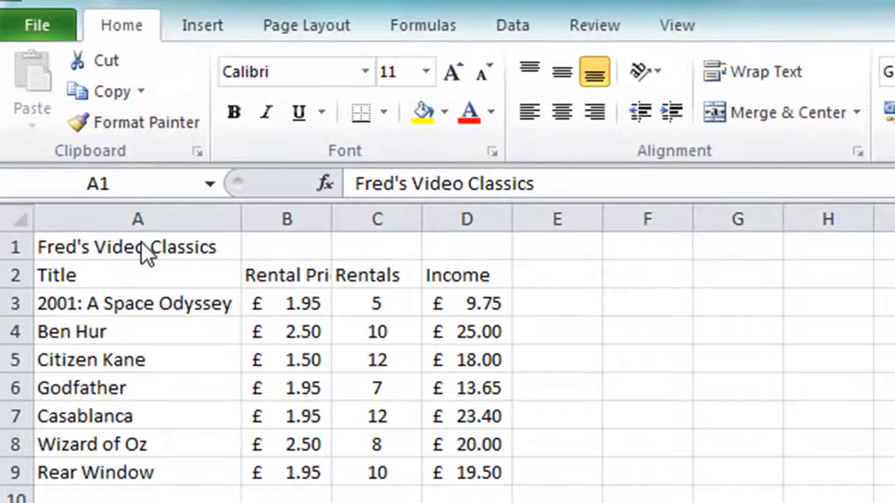
Move the sheet title from A1 to B1, and merge and center it across A1:D1
click(141, 244)
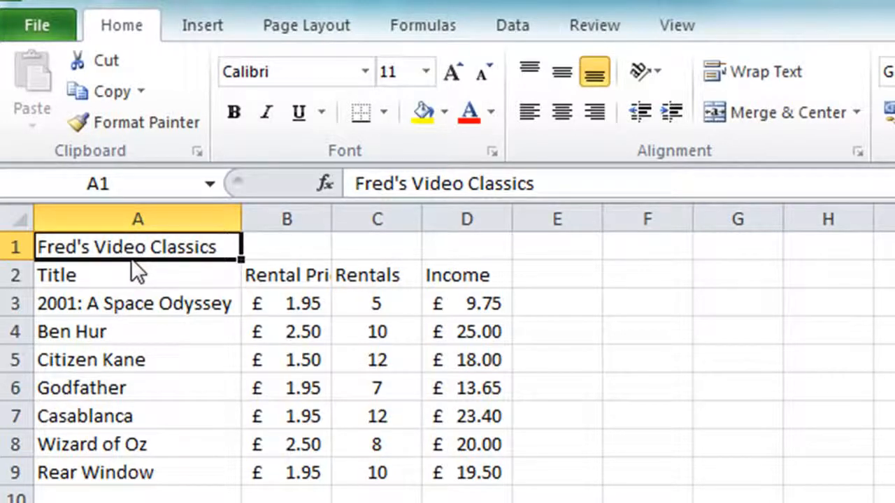
drag(222, 243, 259, 241)
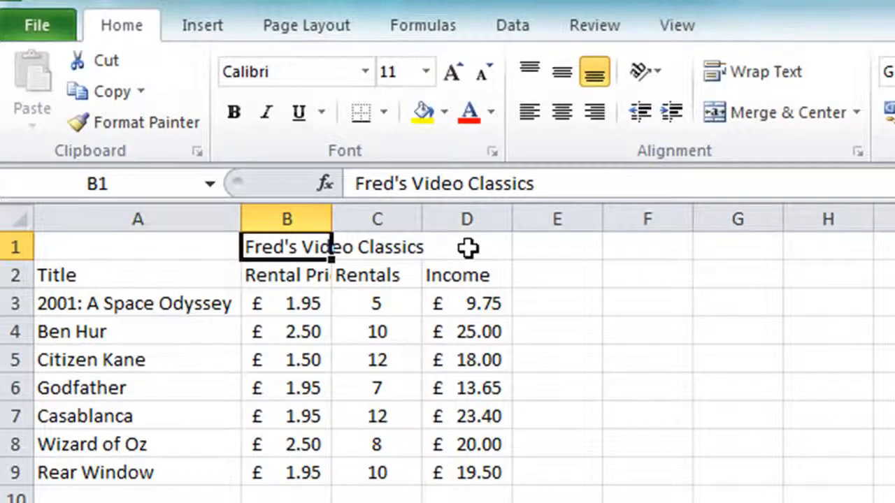
click(116, 251)
drag(233, 248, 445, 248)
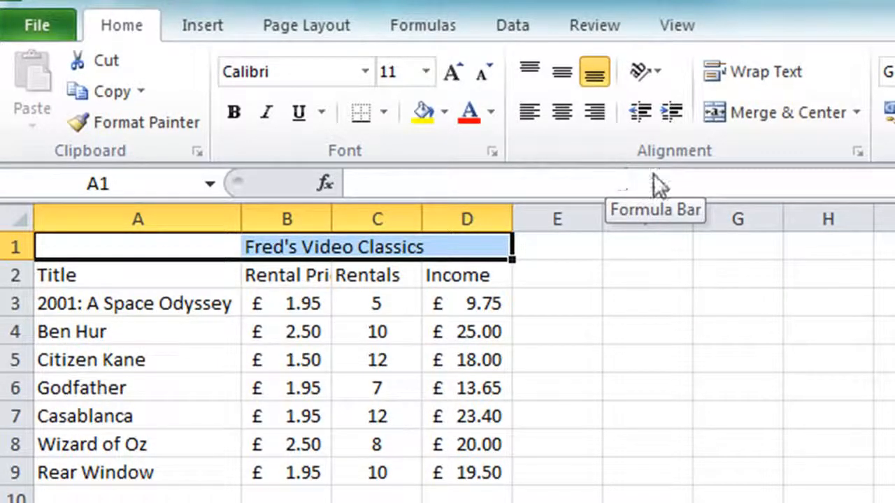
click(741, 114)
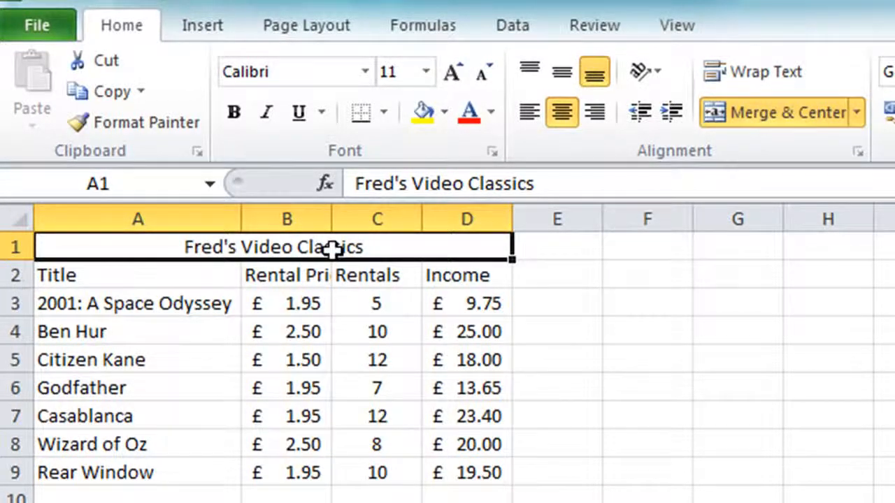
Set the merged title's font size to 18 and make it bold
click(424, 72)
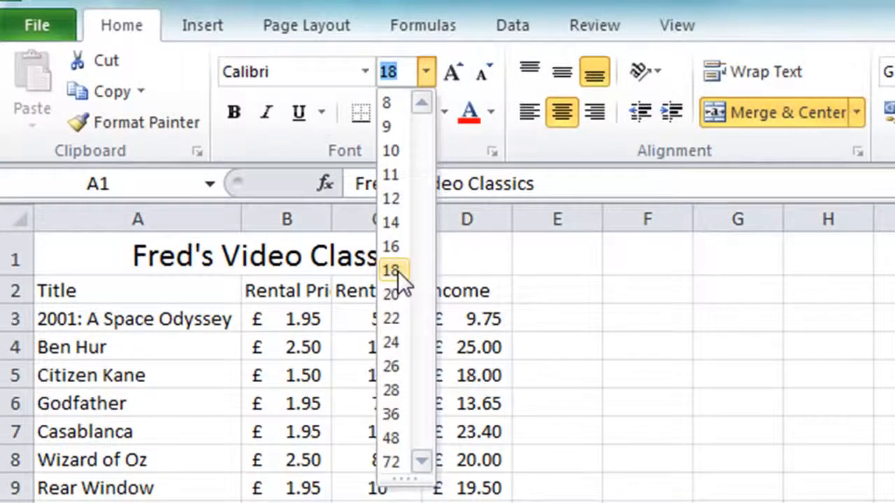
click(393, 273)
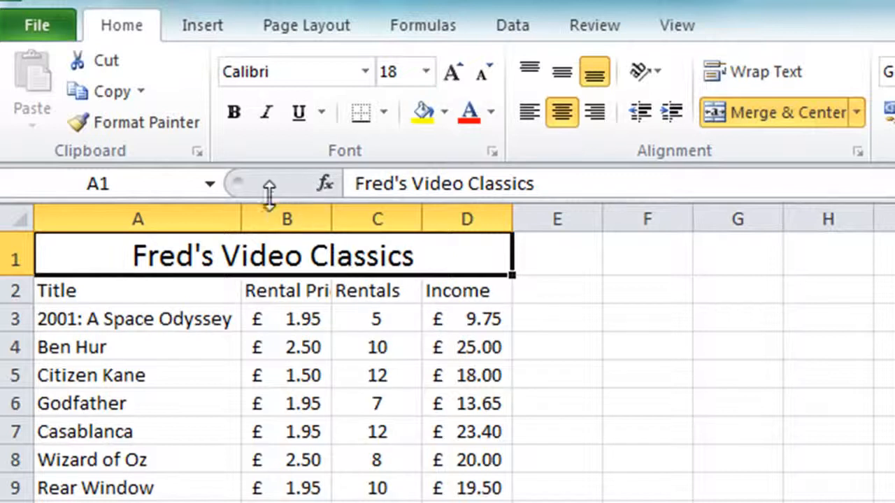
click(233, 113)
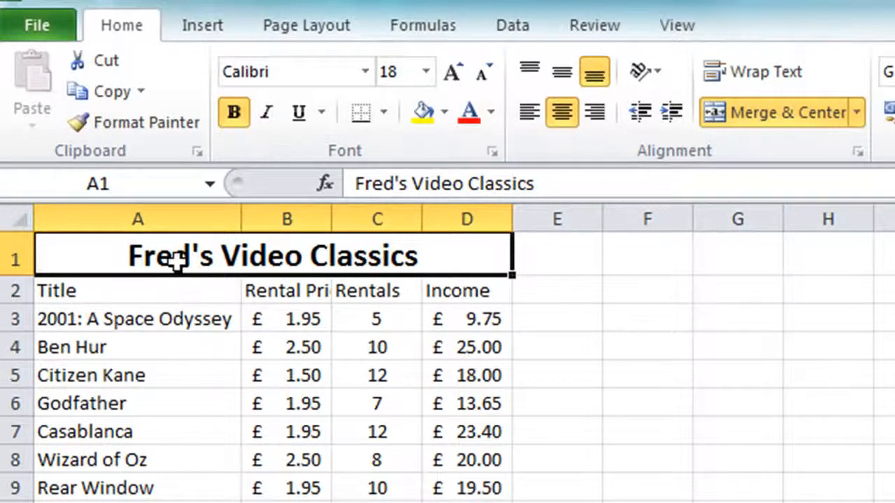
Make the column headings in A2:D2 bold
click(142, 295)
drag(143, 295, 454, 293)
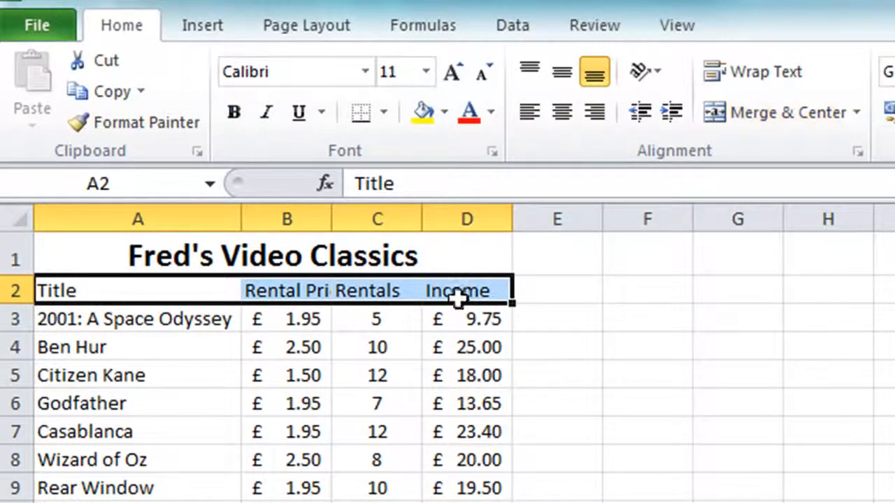
click(241, 119)
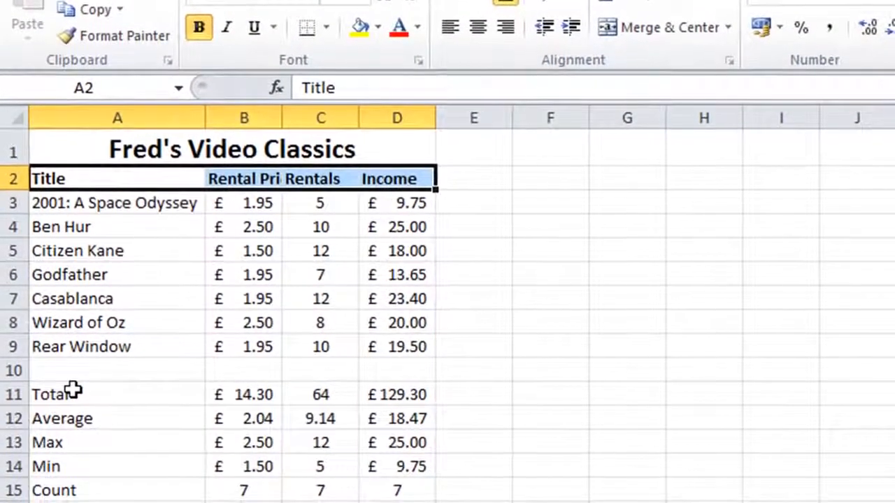
Make the summary labels from Total to Count in A11:A15 bold
click(73, 398)
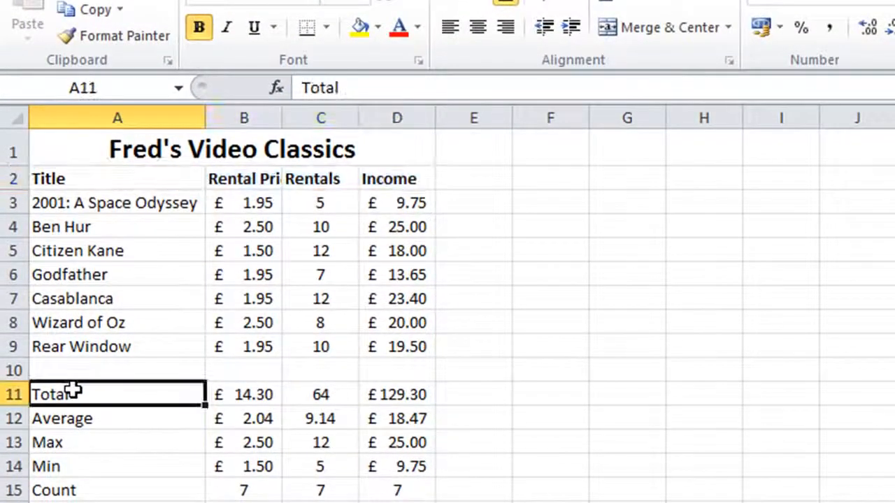
drag(74, 392, 60, 479)
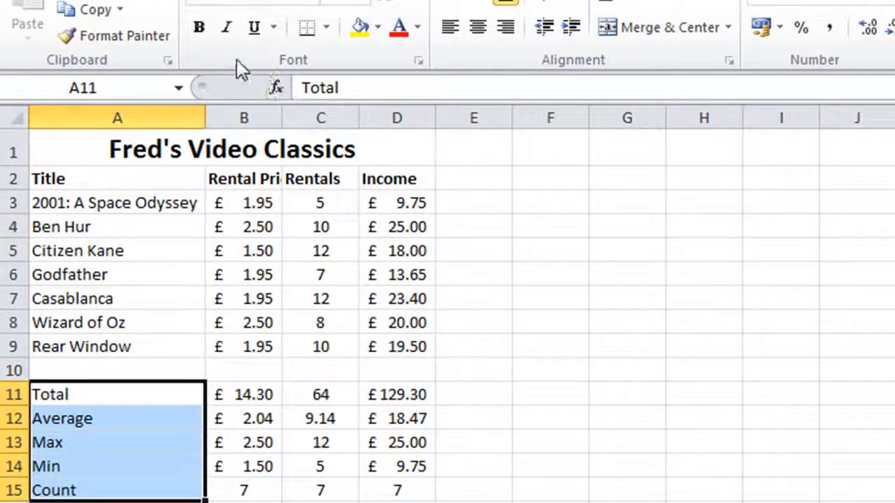
click(201, 26)
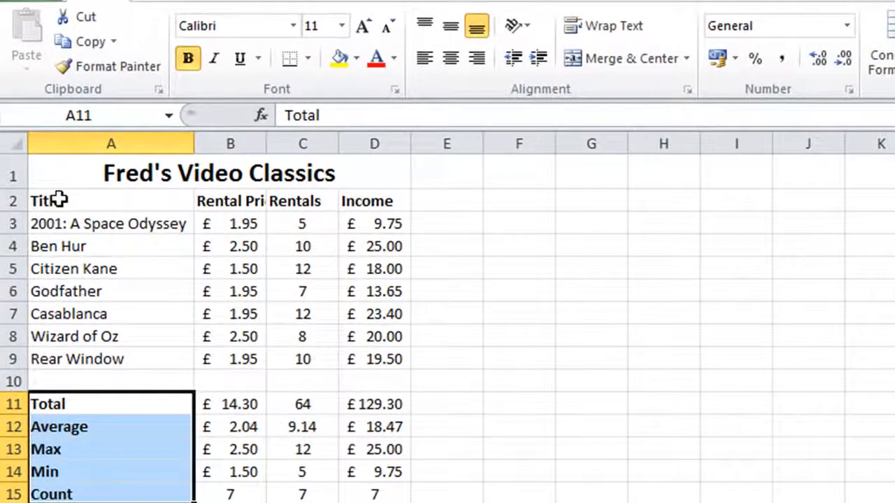
Set the column headings in A2:D2 to font size 12 and wrap their text
drag(61, 195, 353, 210)
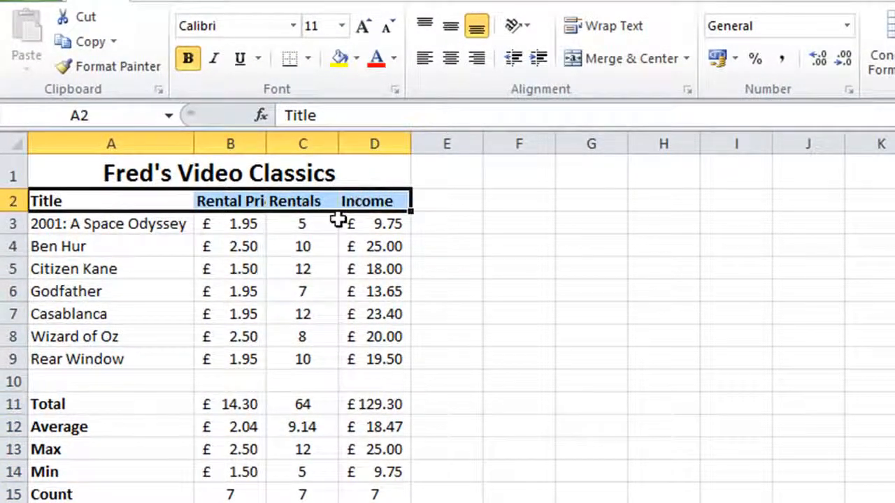
click(342, 26)
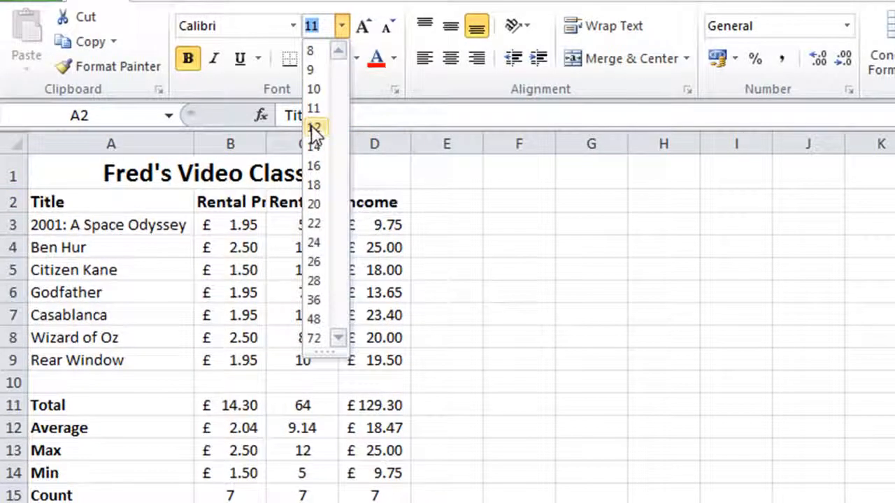
click(312, 127)
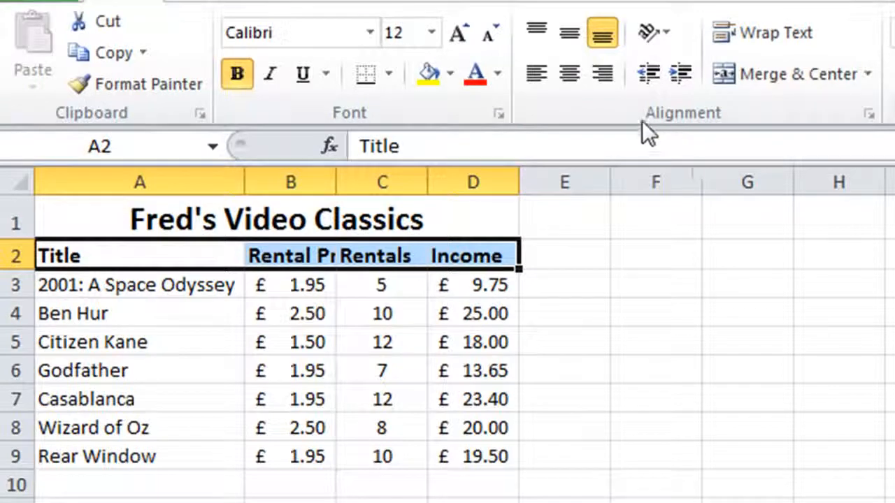
click(766, 30)
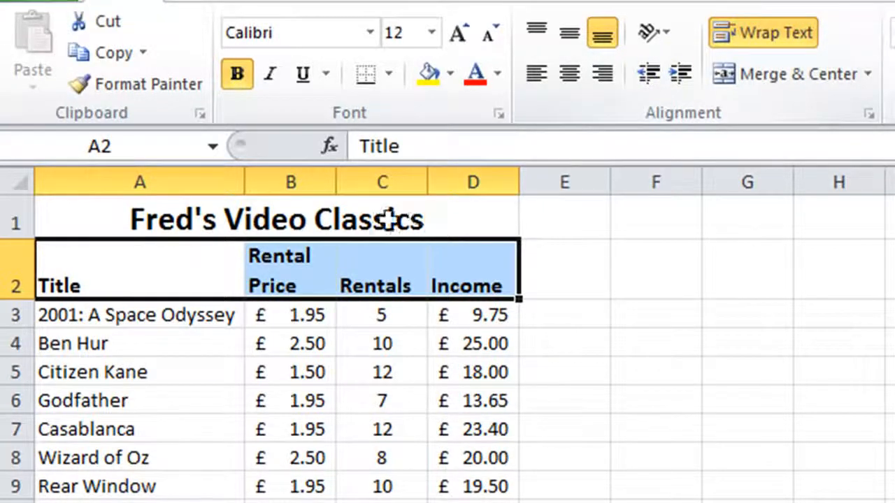
click(154, 361)
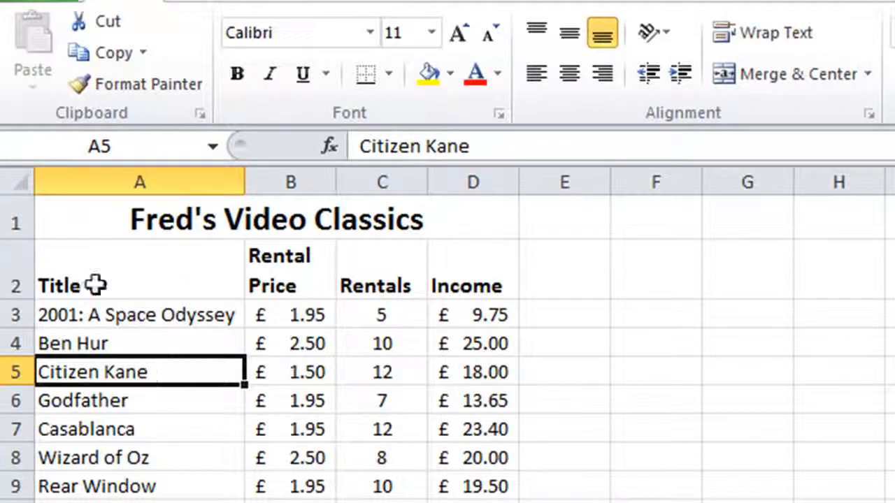
Center the column headings in A2:D2 both horizontally and vertically within their cells
drag(112, 284, 458, 277)
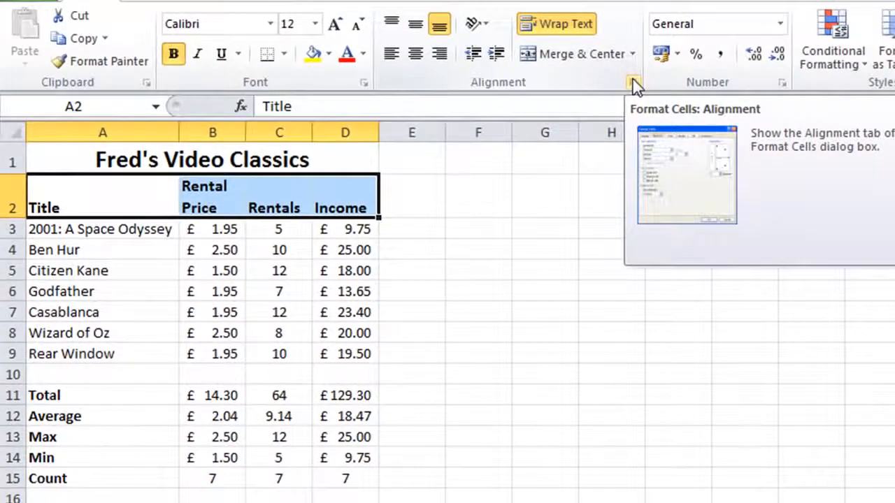
click(633, 83)
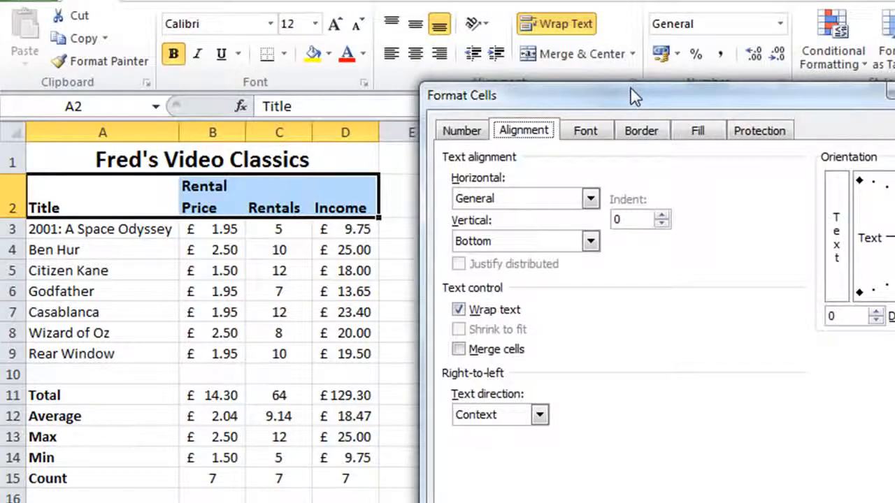
drag(631, 101, 596, 126)
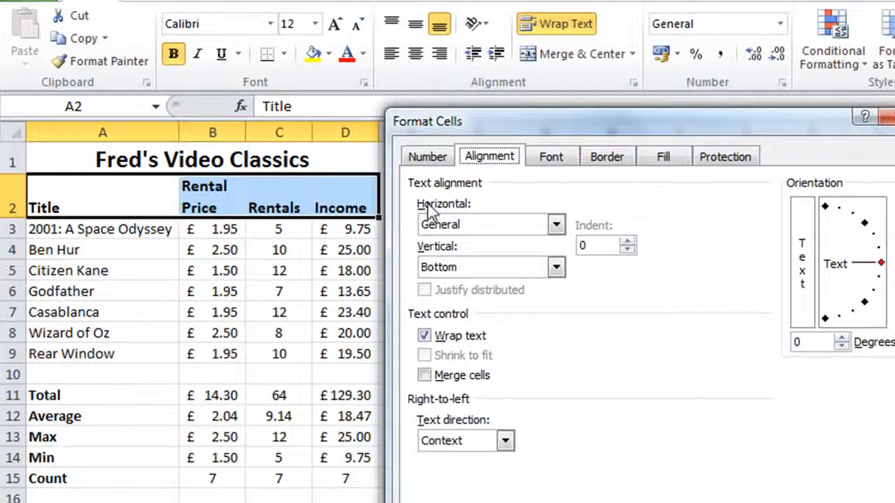
click(556, 224)
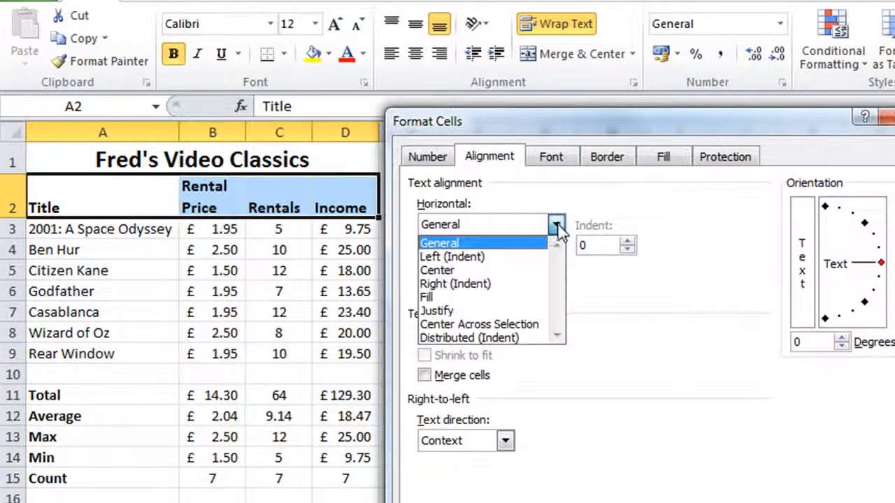
click(460, 269)
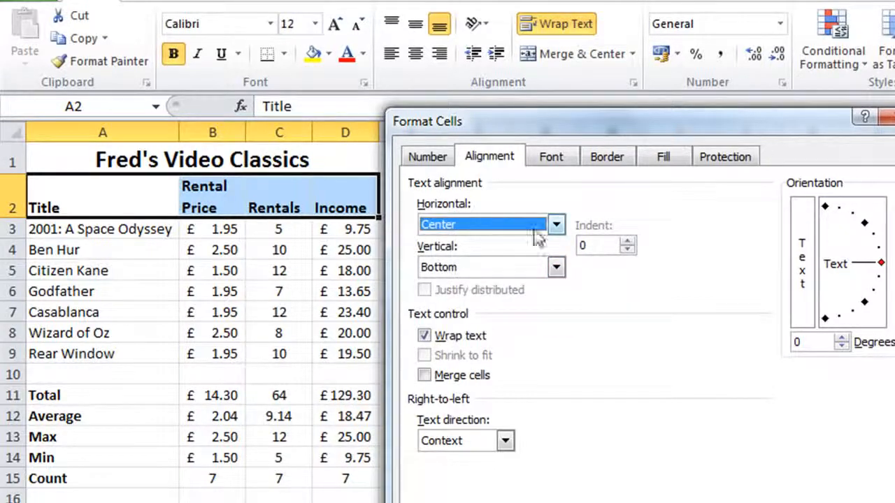
click(556, 266)
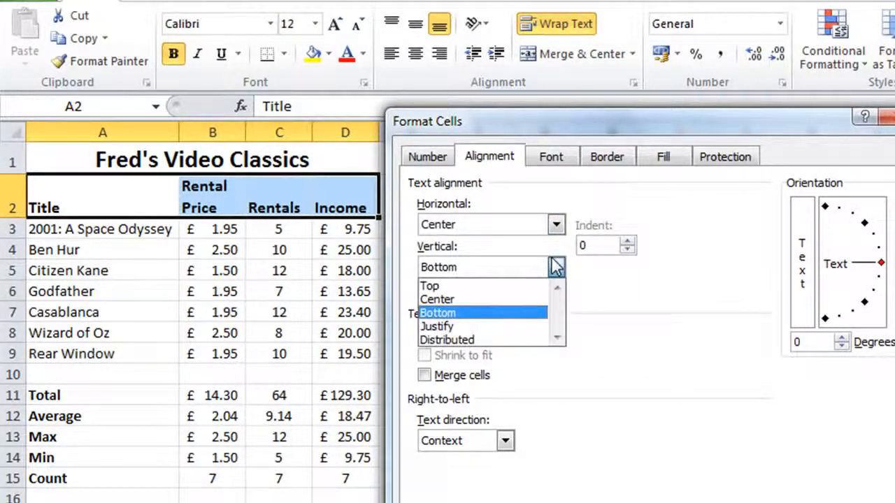
click(475, 299)
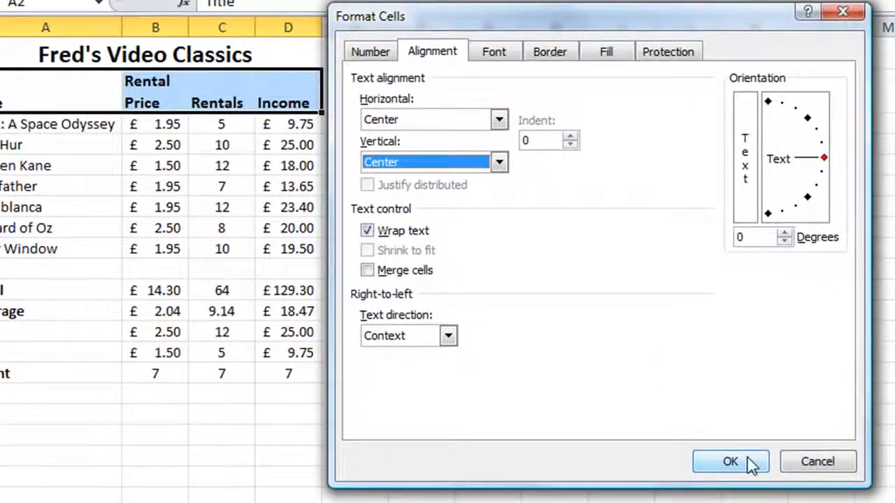
click(749, 463)
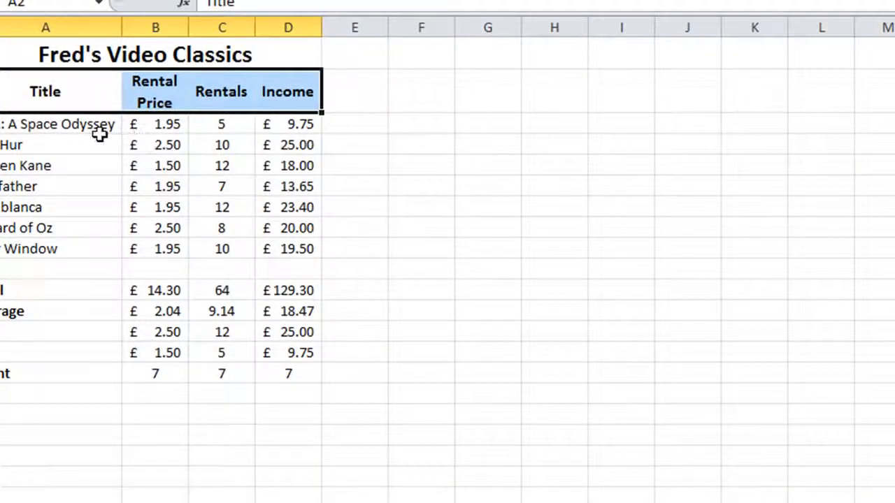
click(102, 140)
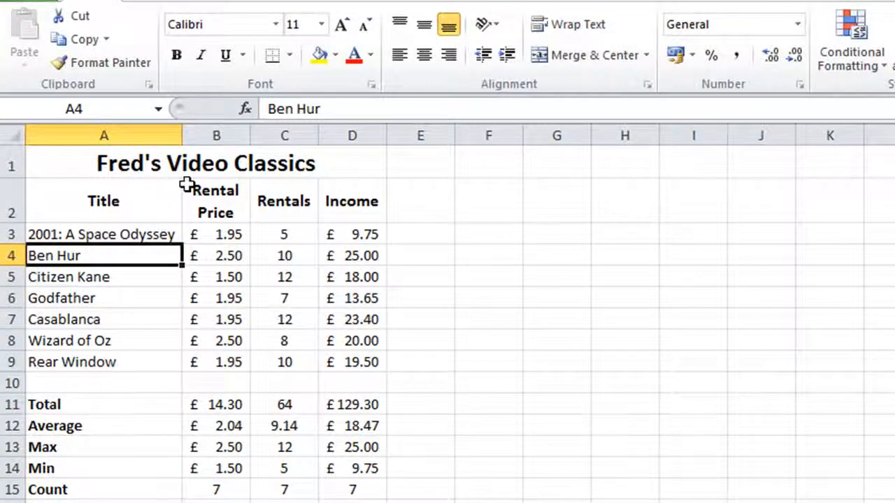
Fill the merged title cell in row 1 with a medium blue theme color
click(123, 155)
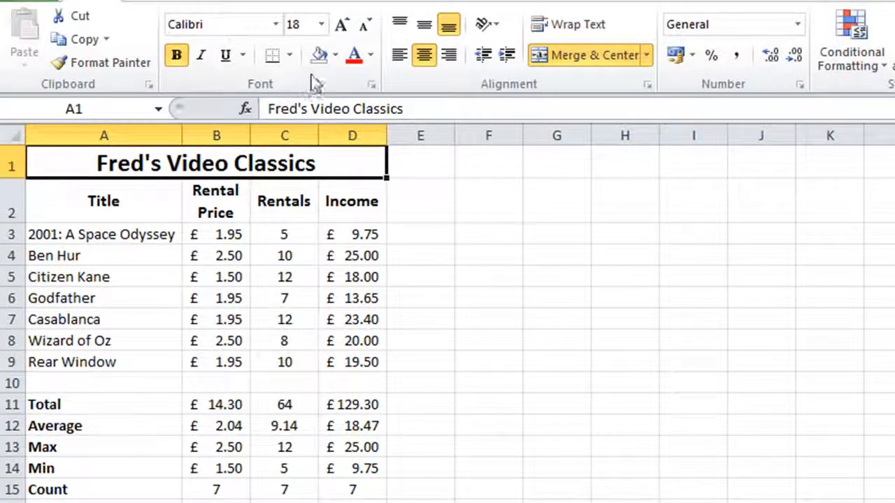
click(336, 57)
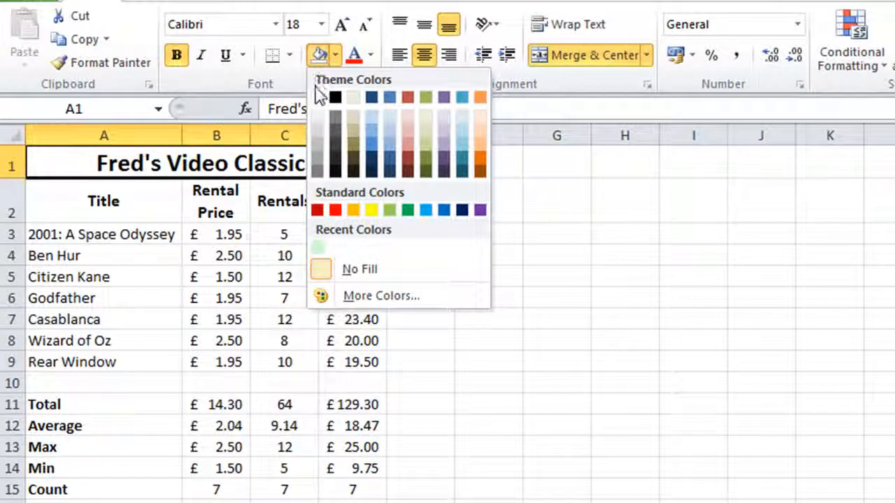
click(369, 146)
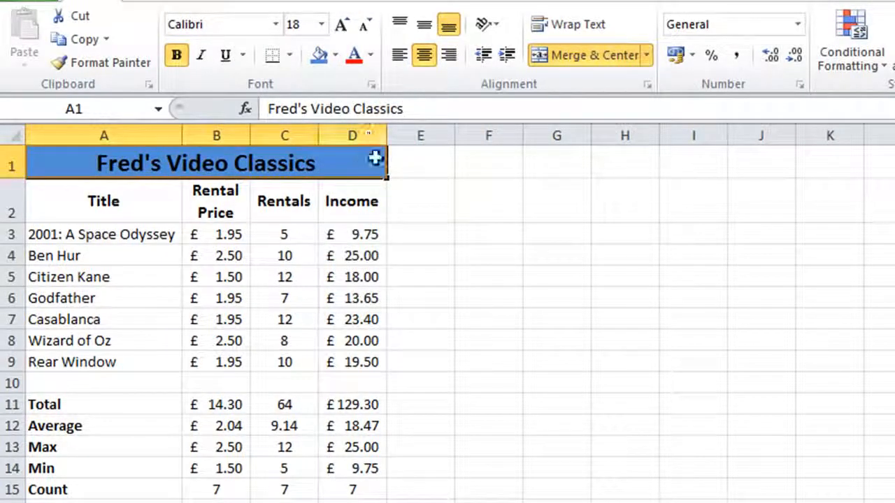
click(414, 199)
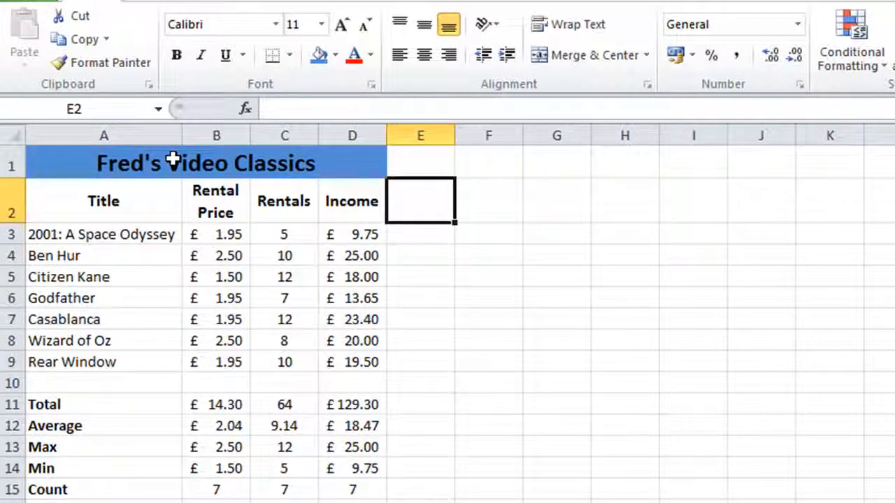
Change the fill of the merged title cell in row 1 to a pale green from the standard color palette
click(240, 164)
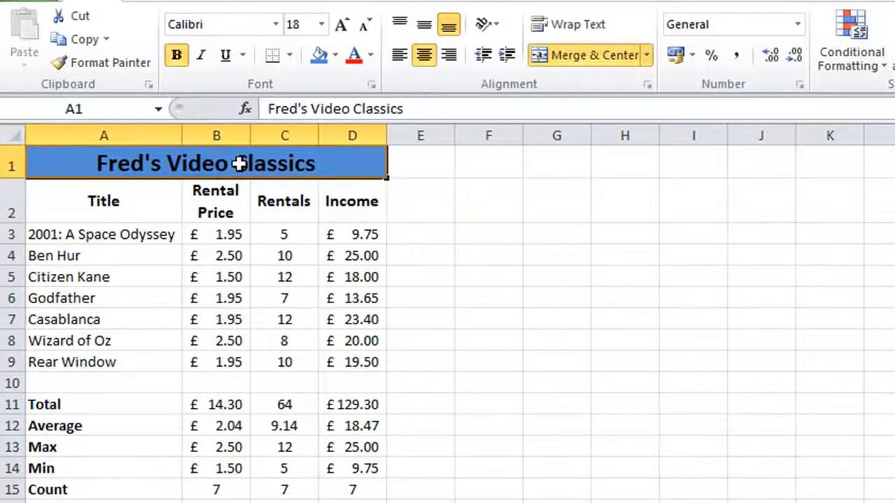
click(336, 55)
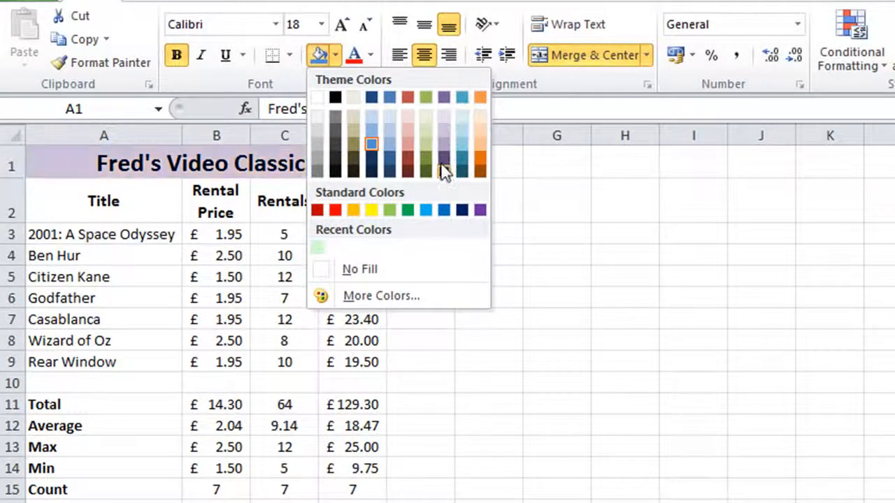
click(376, 297)
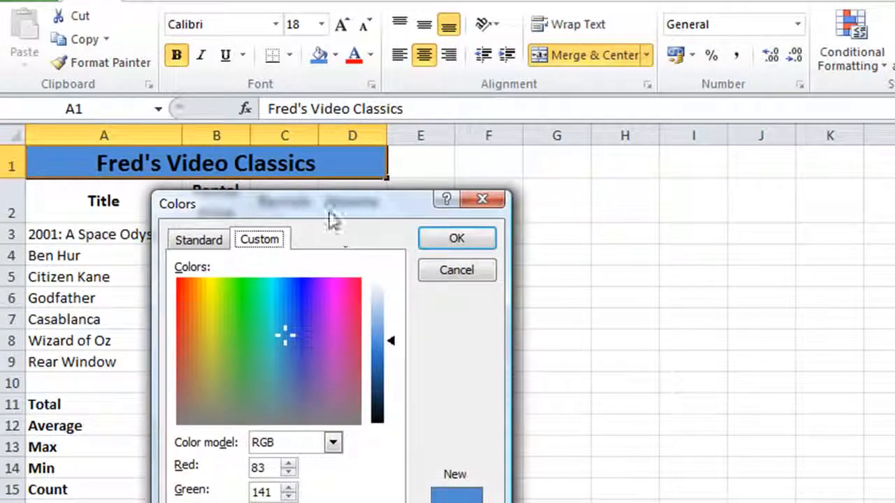
drag(352, 207, 510, 162)
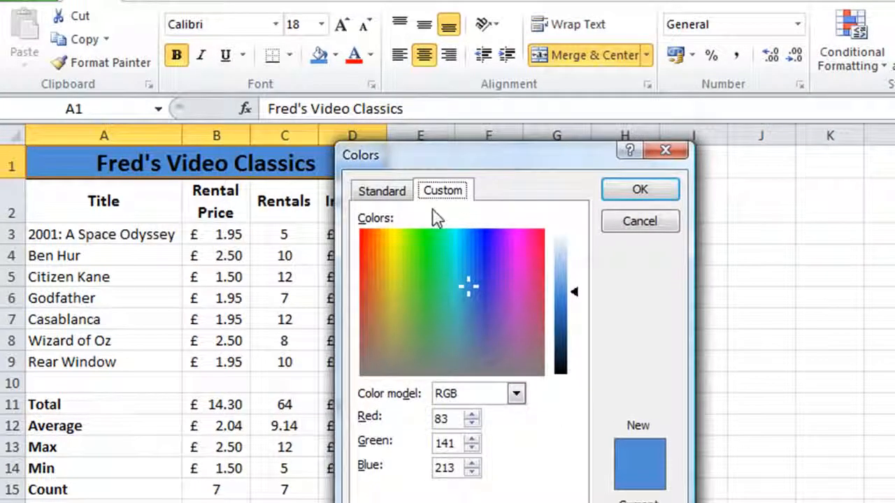
click(382, 193)
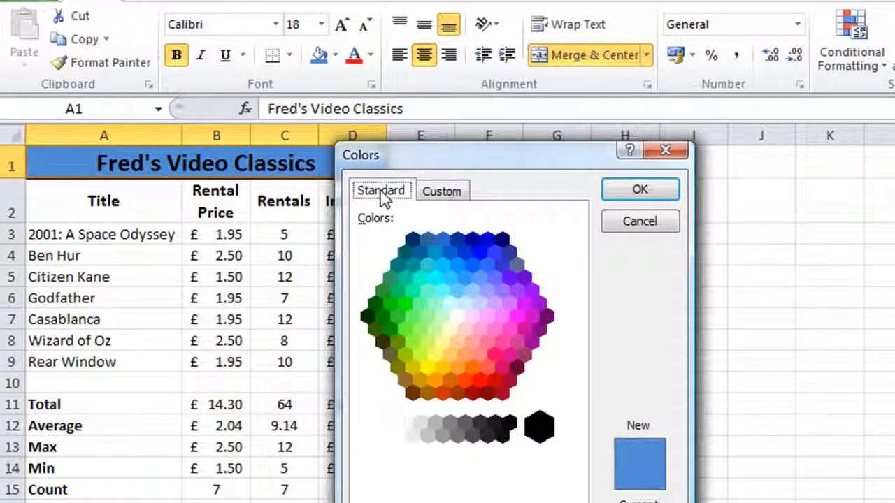
click(450, 305)
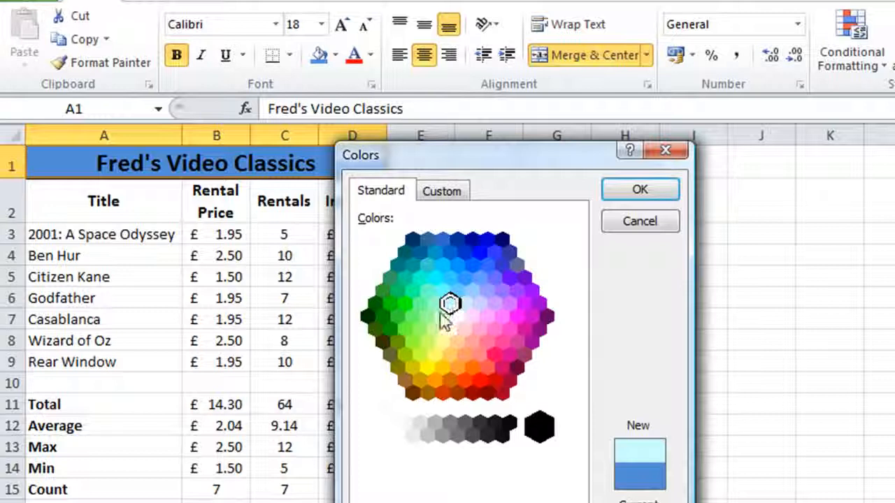
click(443, 316)
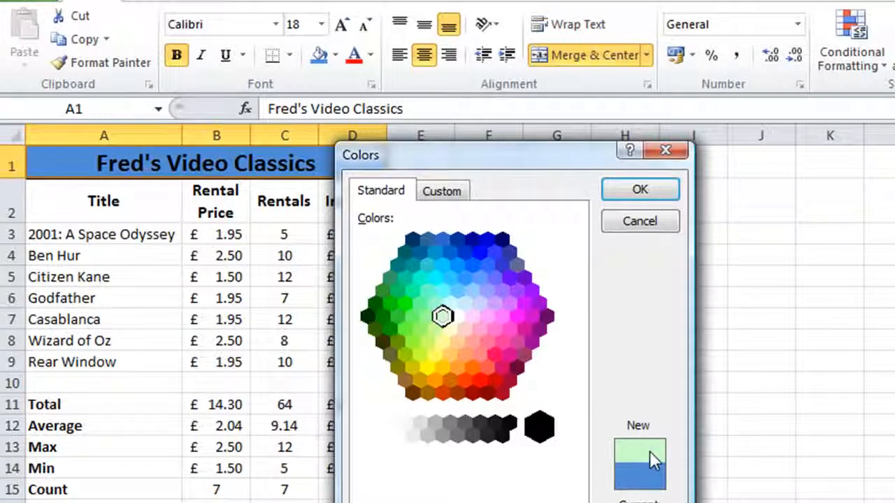
click(630, 191)
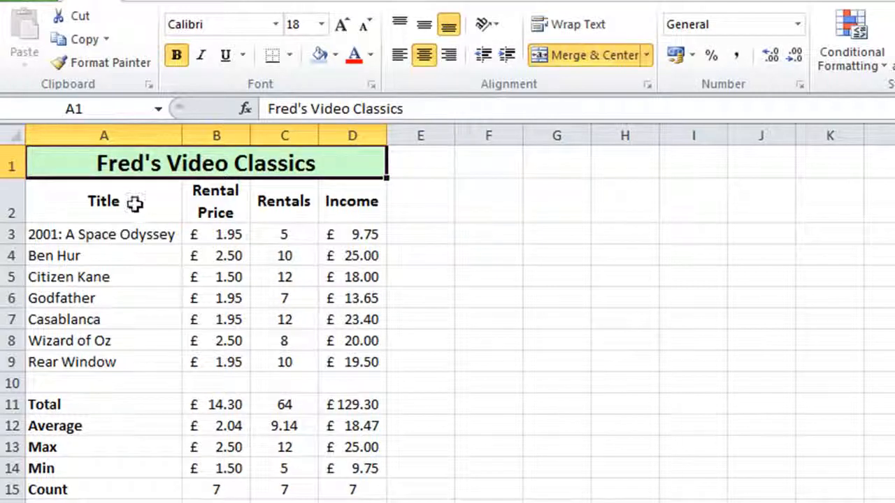
Fill the column headings in A2:D2 with the lightest aqua theme color
drag(92, 211, 348, 201)
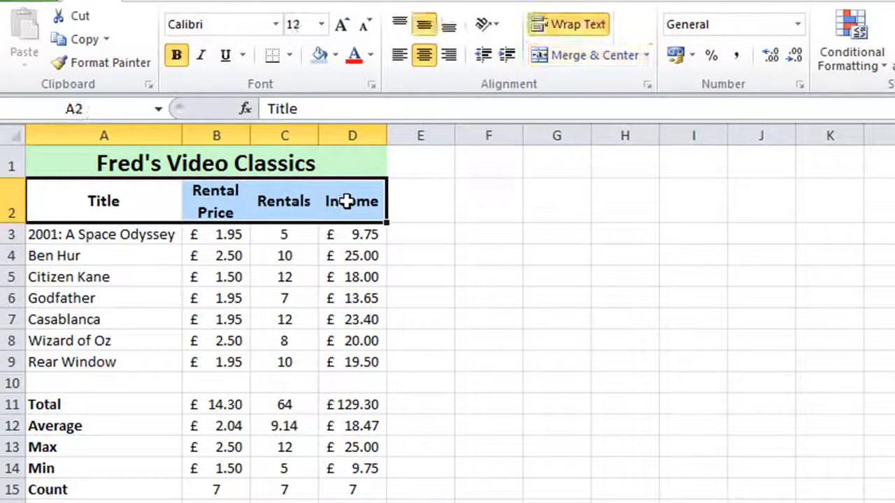
click(336, 54)
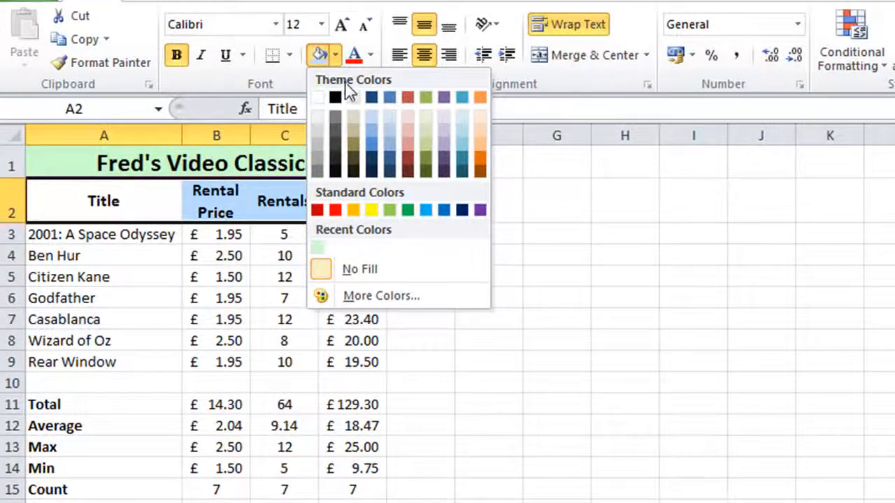
click(464, 117)
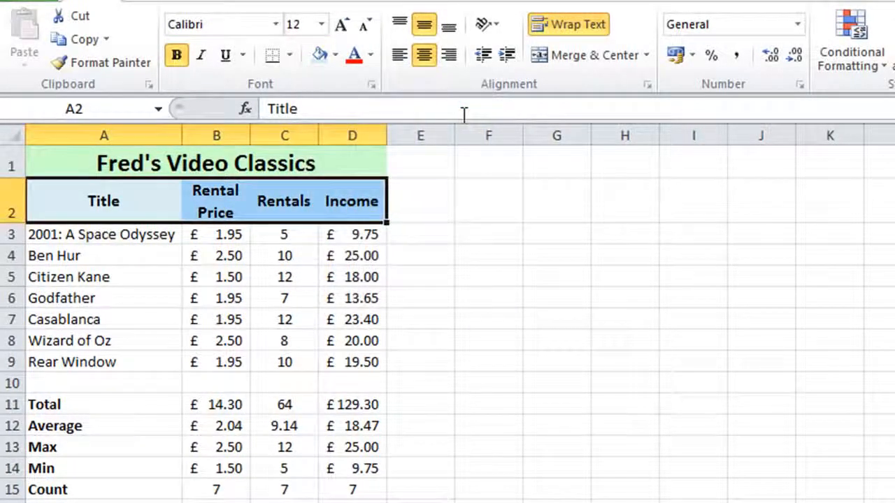
click(70, 268)
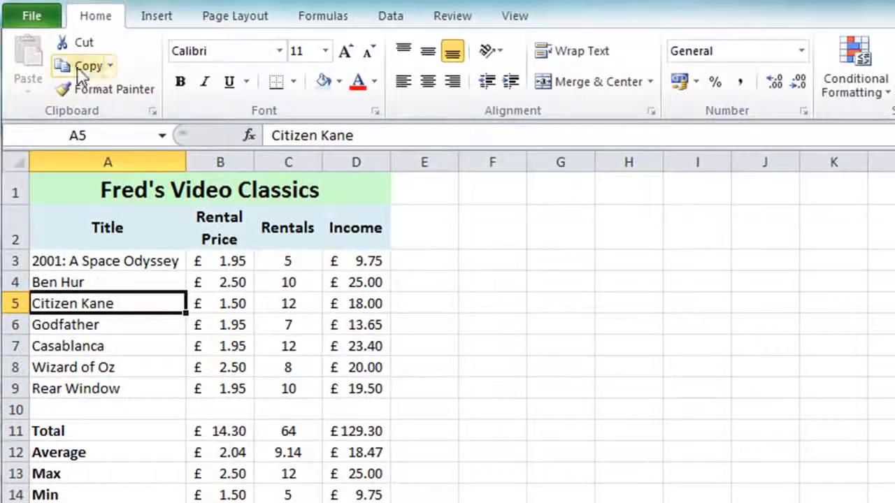
Turn on gridline printing in the page setup from the print preview, and return to the worksheet
click(26, 18)
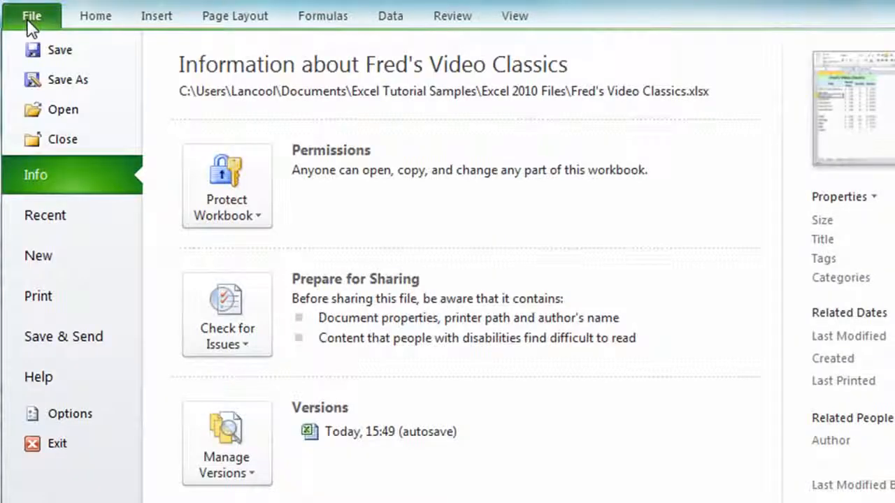
click(66, 299)
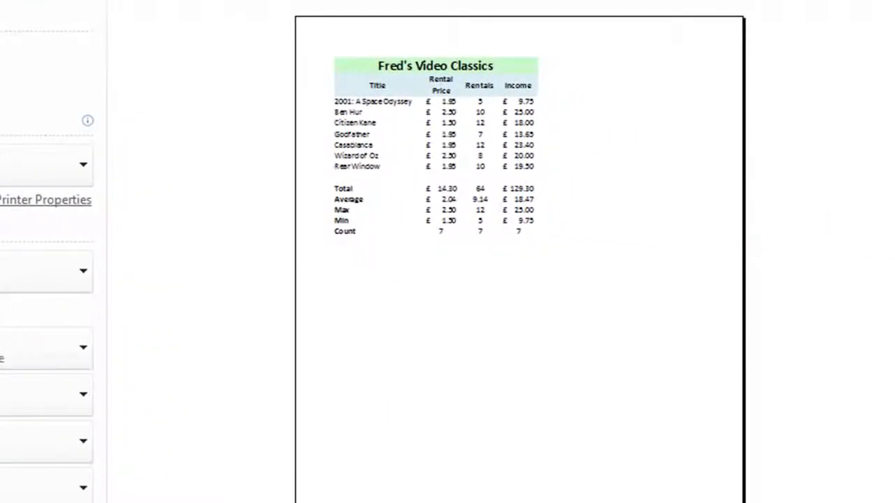
click(891, 499)
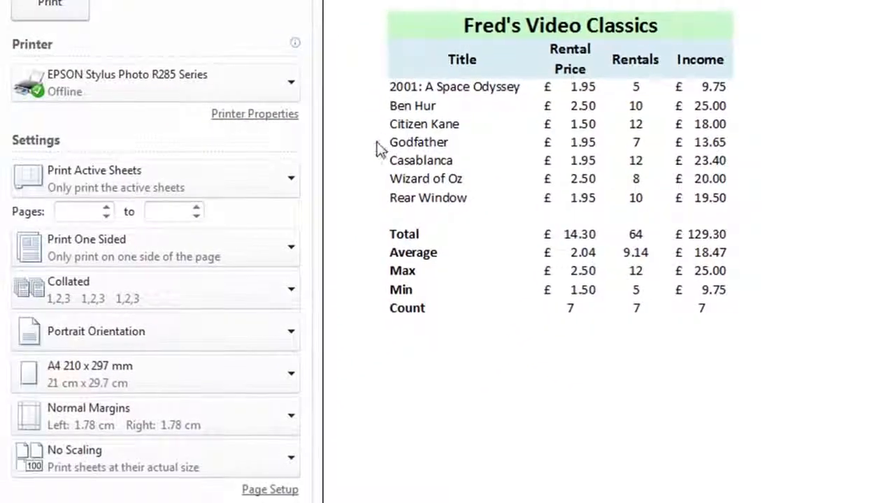
click(256, 491)
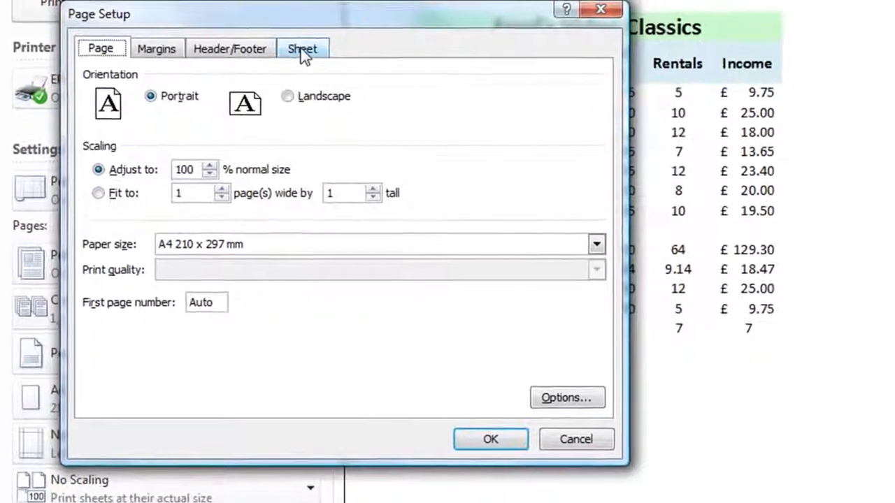
click(283, 47)
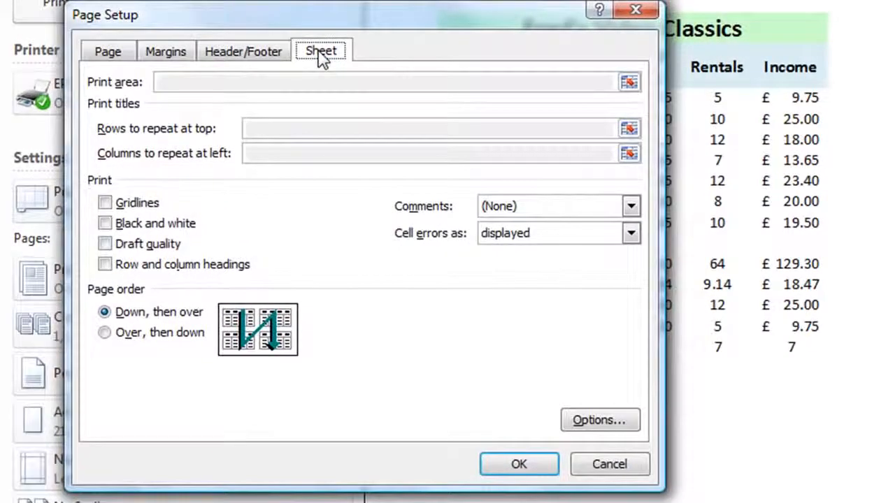
click(109, 203)
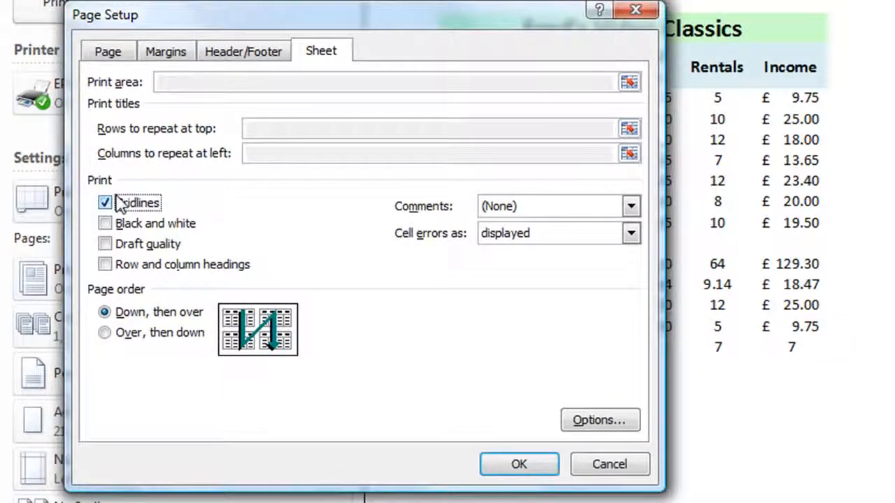
click(530, 471)
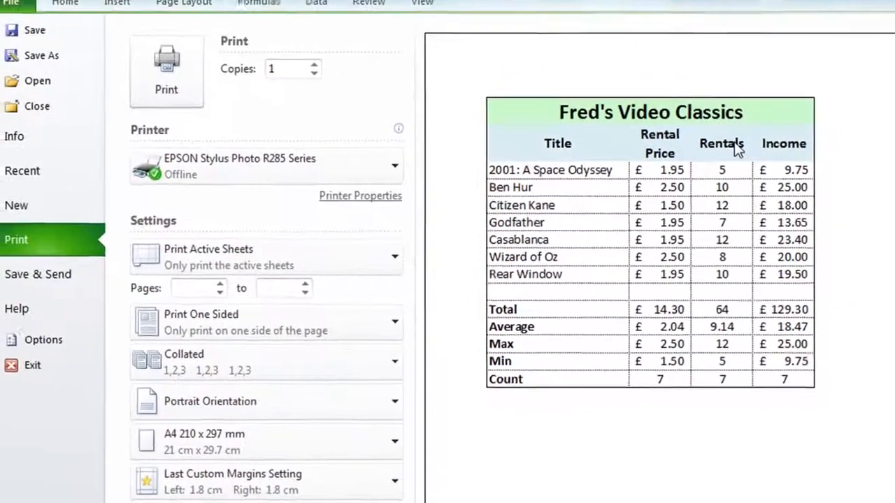
click(96, 16)
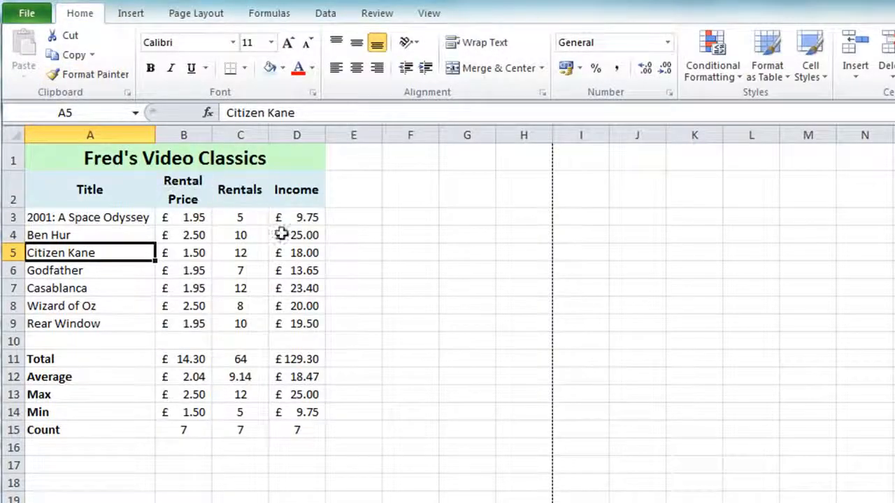
Apply all borders to the whole table in A1:D15 and check them in the print preview
drag(149, 158, 283, 423)
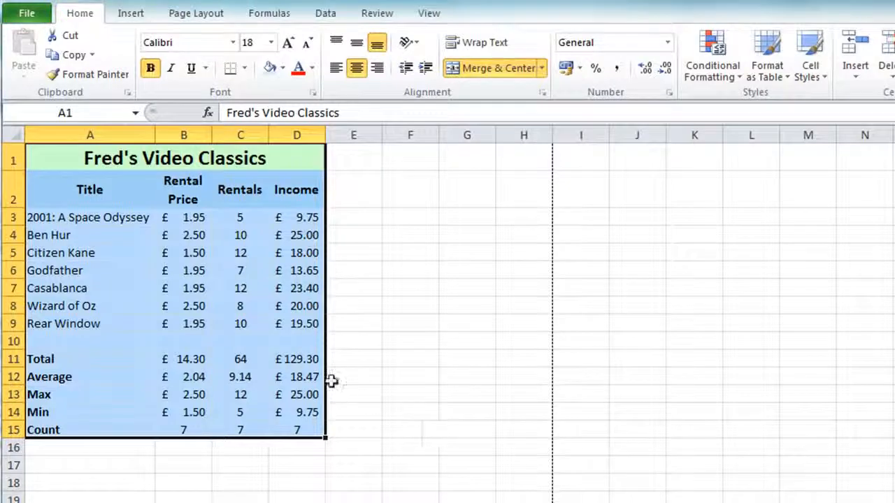
click(245, 68)
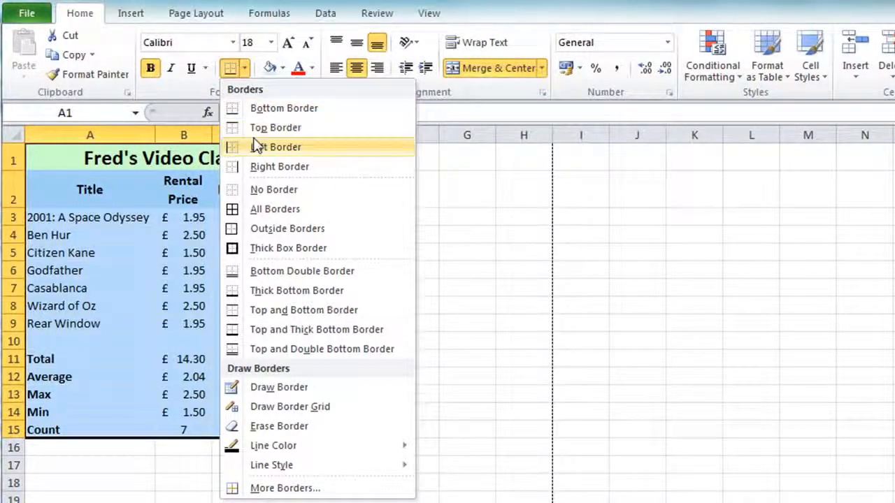
click(289, 209)
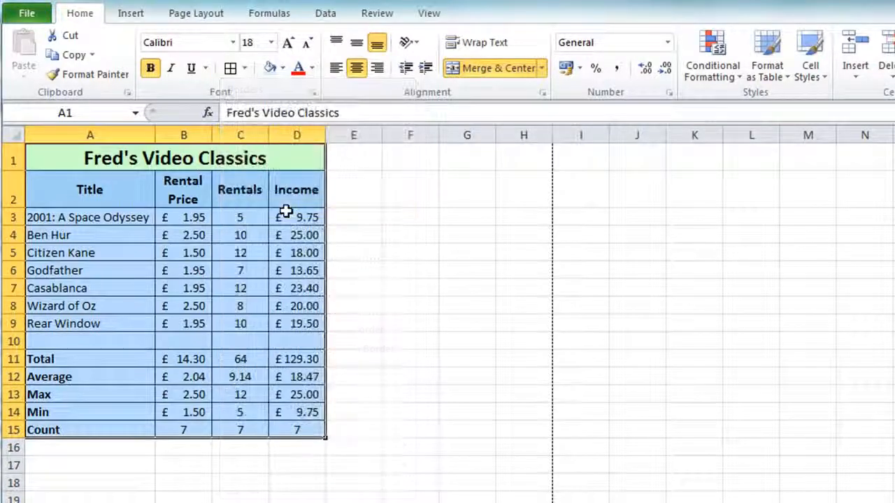
click(470, 252)
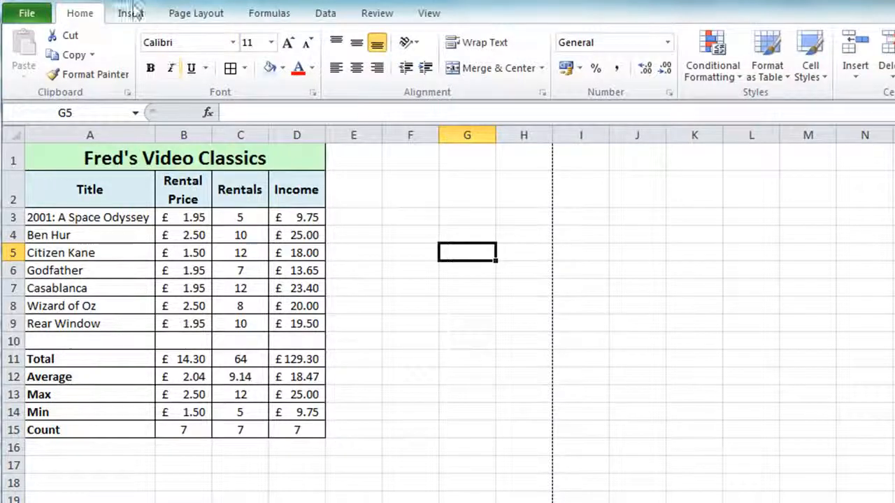
click(27, 15)
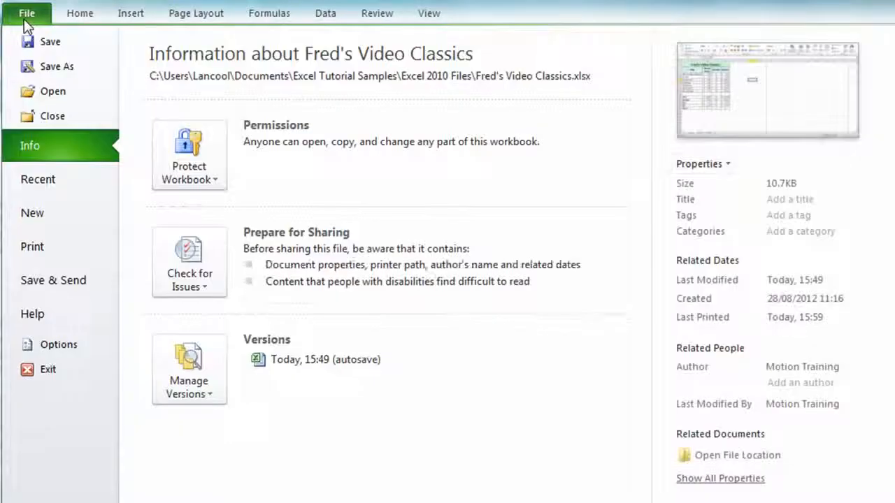
click(71, 254)
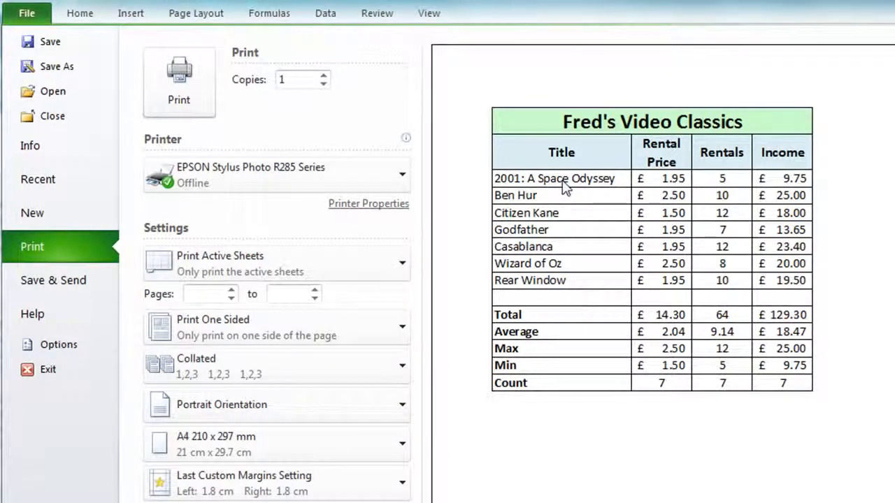
key(Escape)
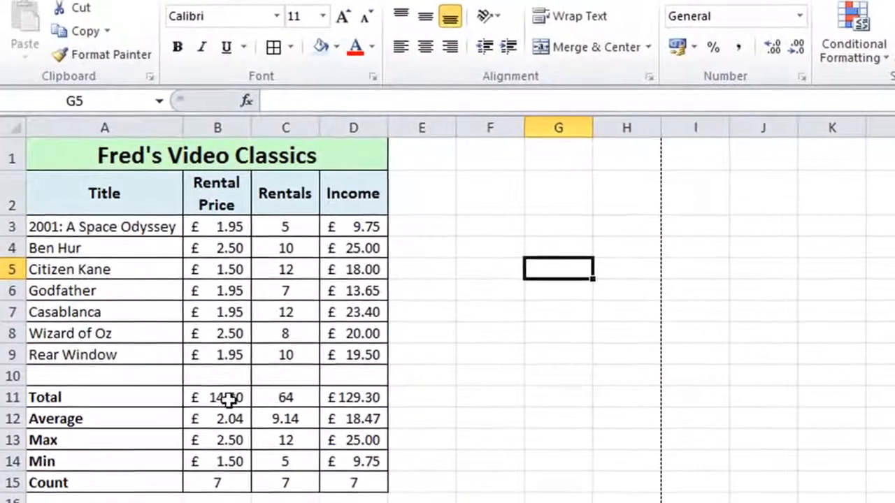
Clear the rental price total in B11 and the rentals and income counts in C15:D15
click(221, 400)
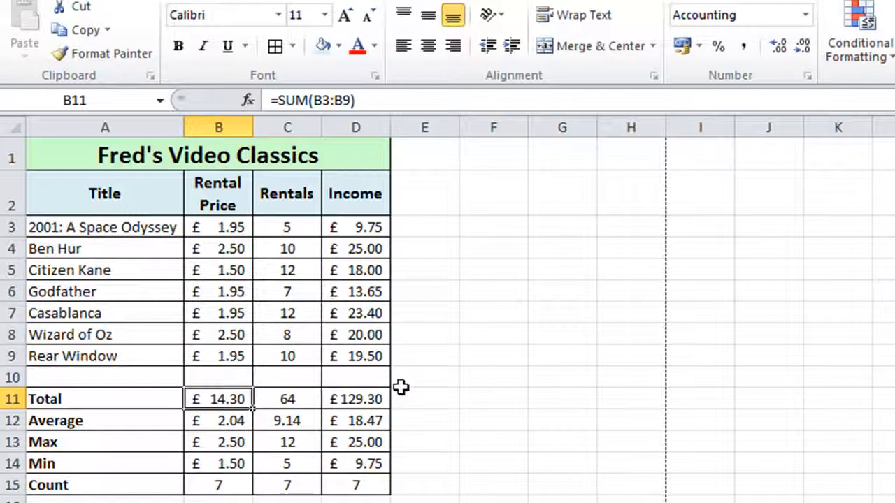
key(Delete)
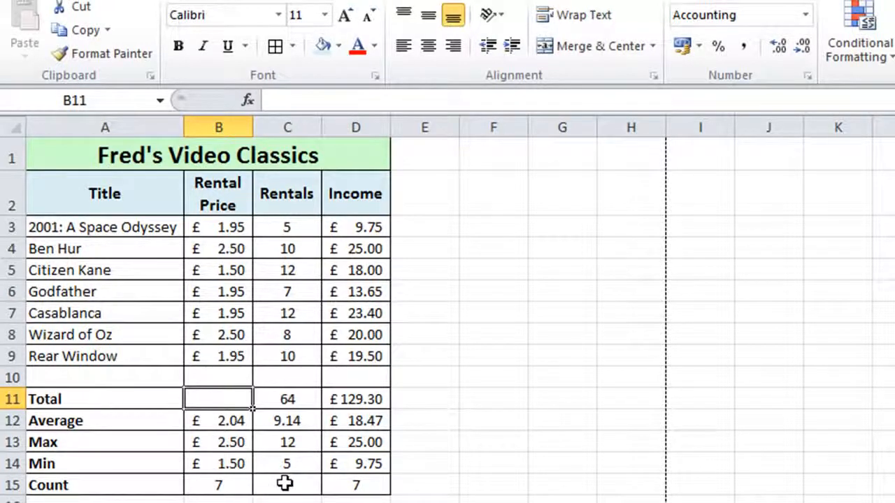
drag(285, 484, 326, 484)
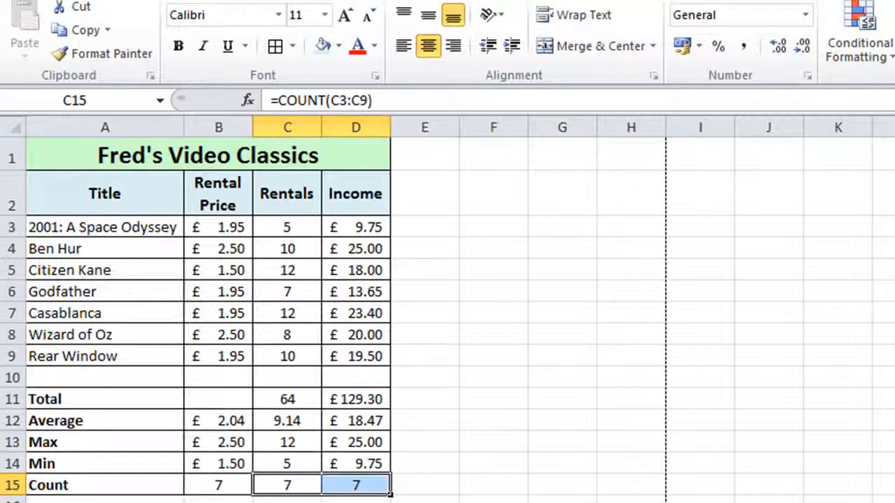
key(Delete)
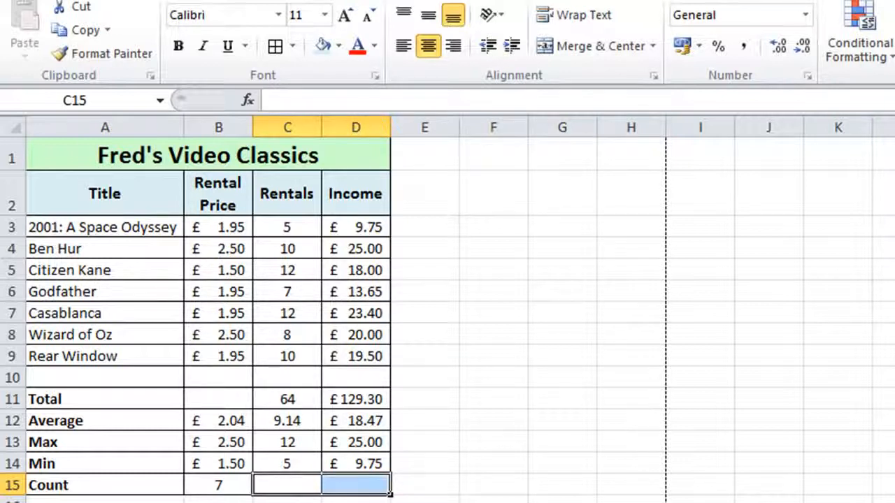
Enter a hyphen in the empty cells B11, C15 and D15, and center B11 horizontally
click(220, 398)
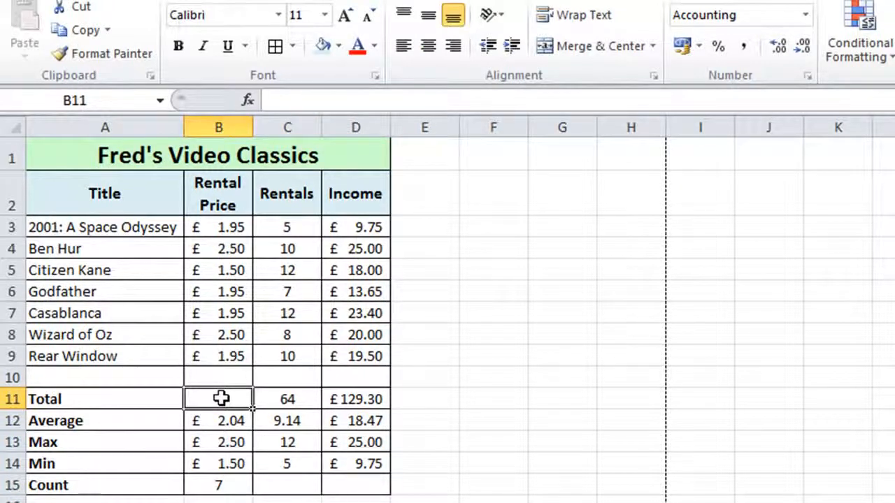
text(-)
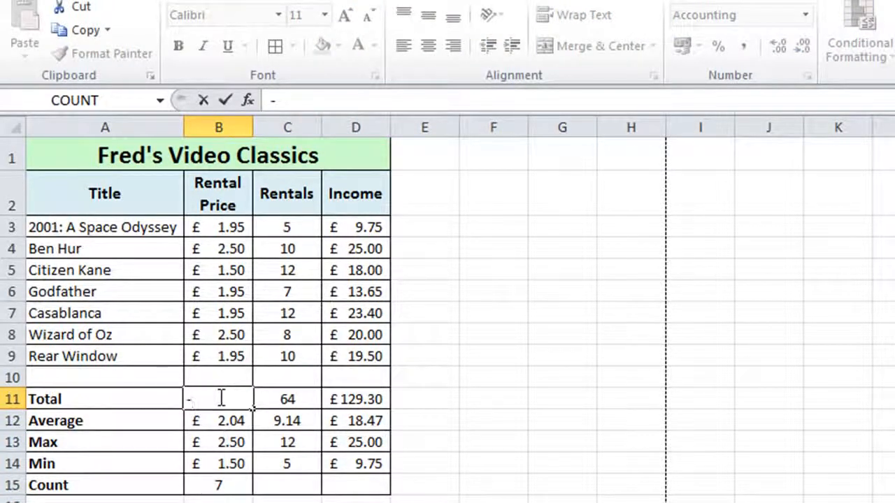
key(Return)
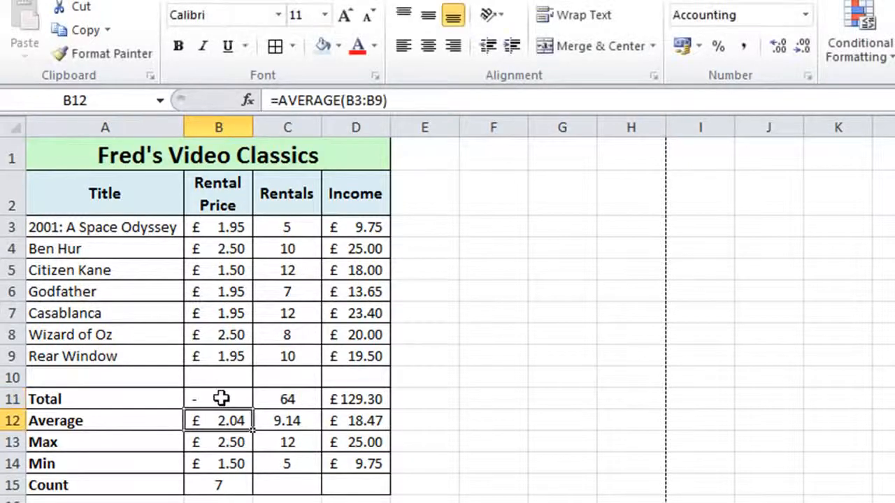
click(276, 483)
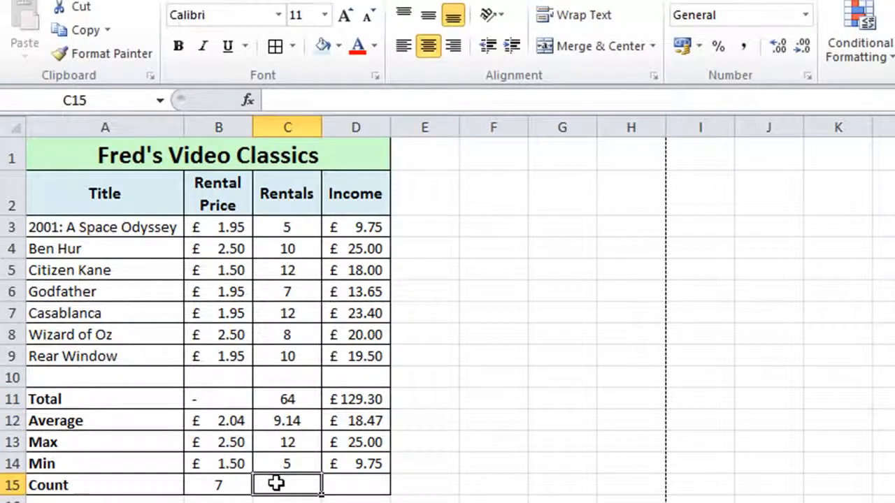
text(-)
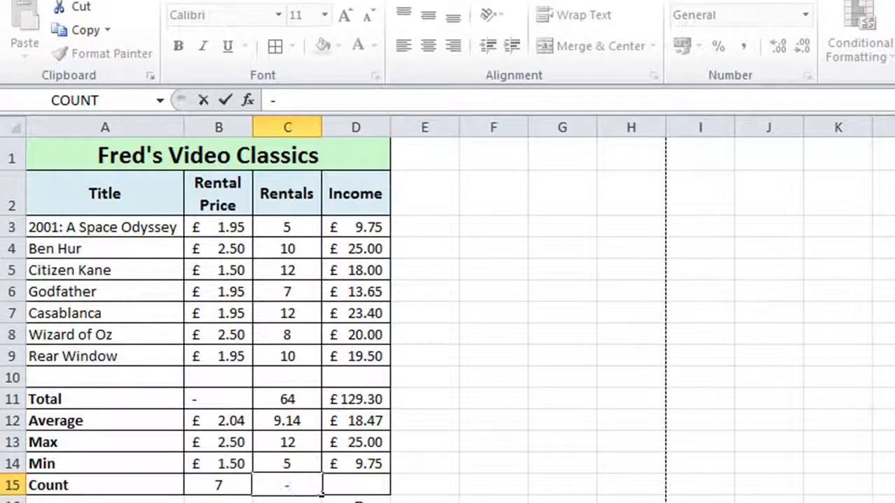
key(Tab)
text(-)
key(Tab)
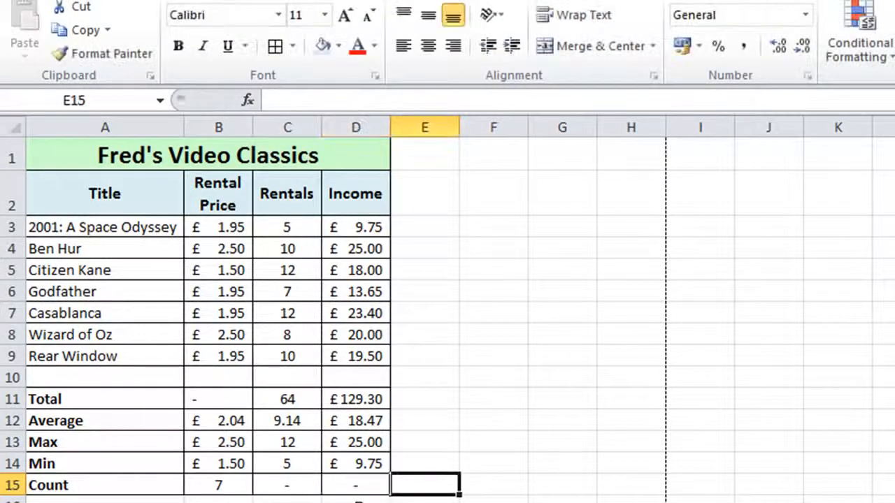
click(210, 391)
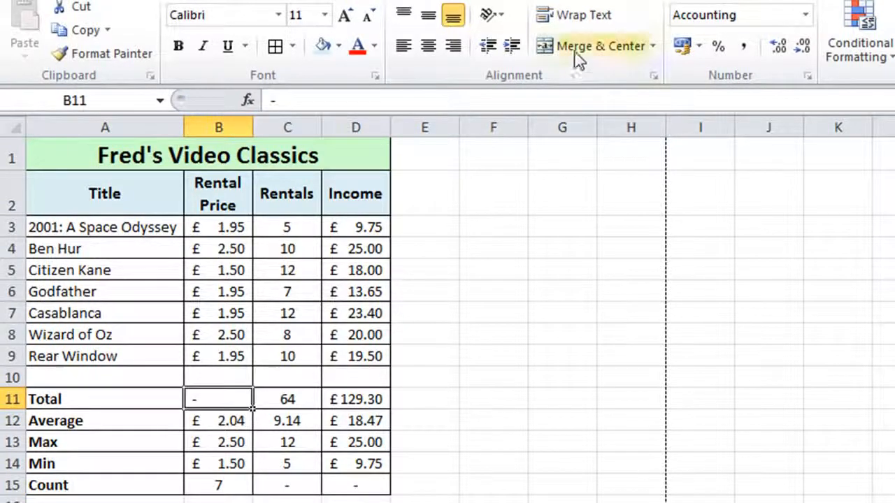
click(431, 50)
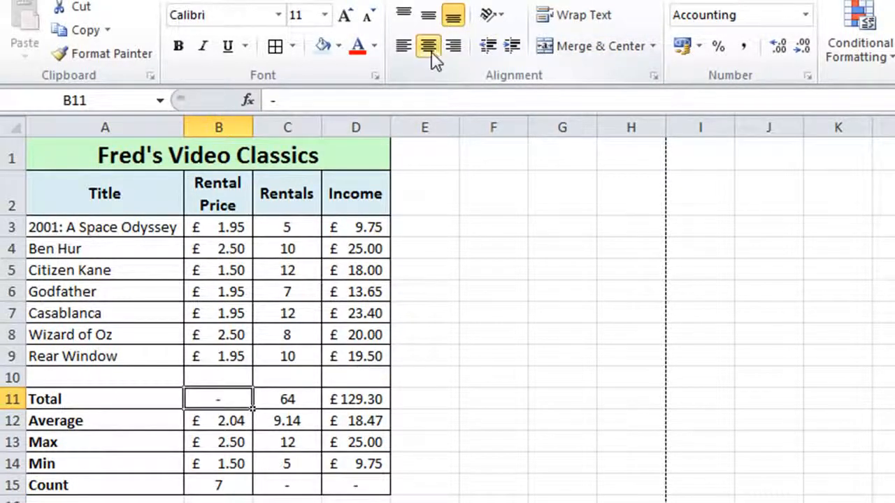